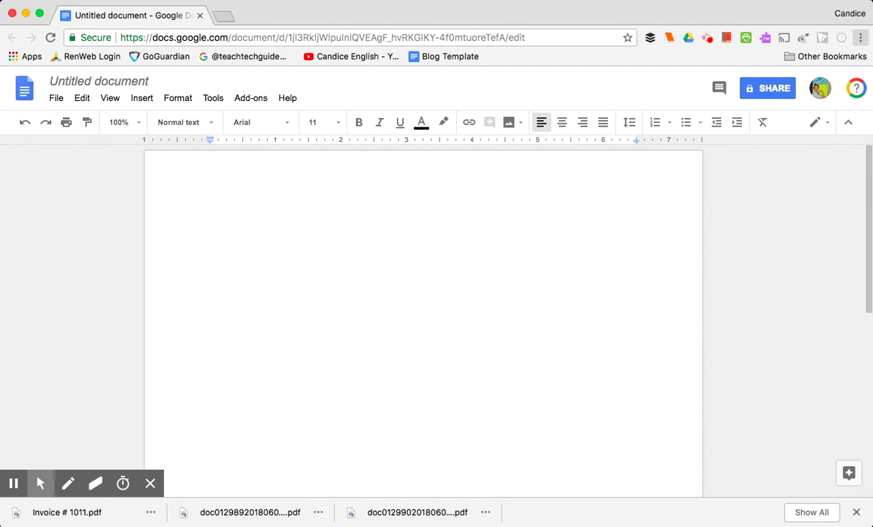
Step: Remove the G Suite Training extension from Chrome's Extensions page and reload the untitled document
left_click(654, 239)
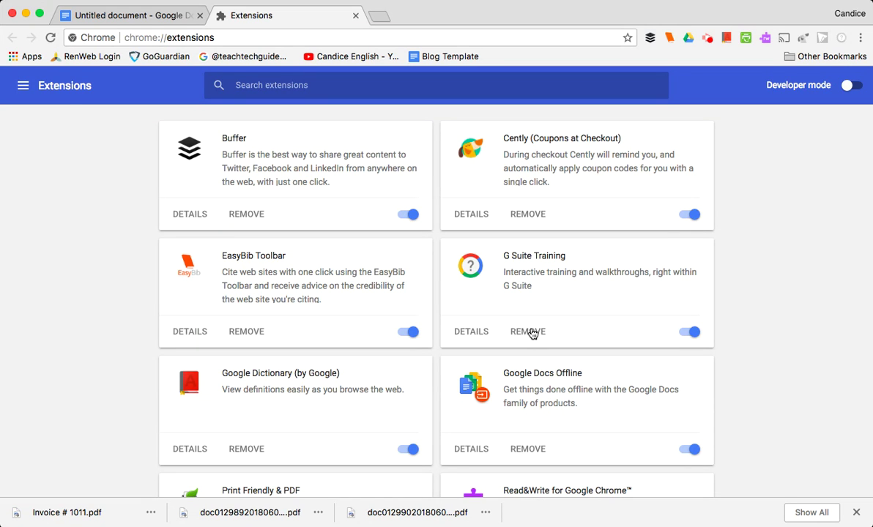
left_click(532, 333)
key("Escape")
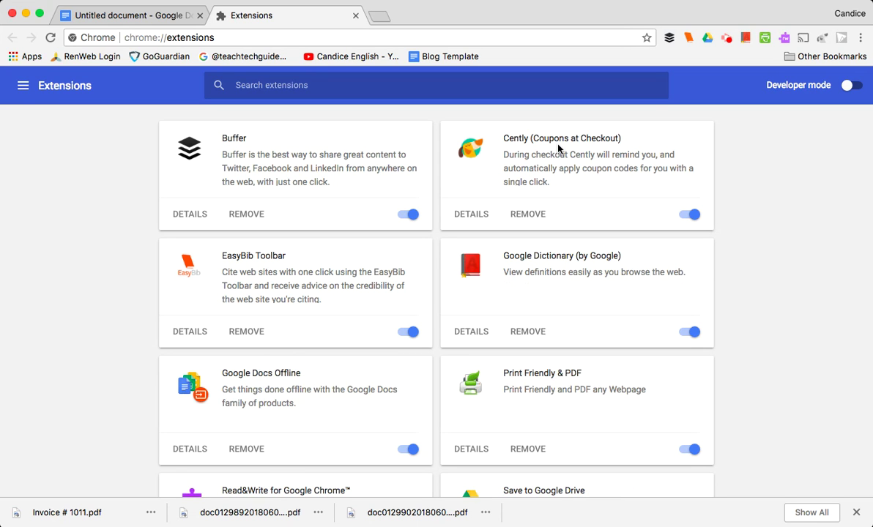
left_click(145, 21)
left_click(50, 39)
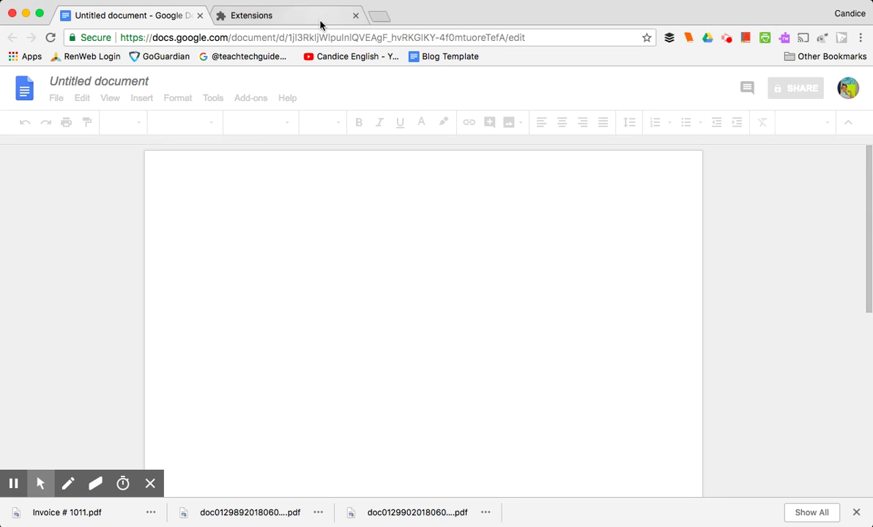
Step: Search Google for 'g suite training extension' from the Extensions tab
left_click(317, 23)
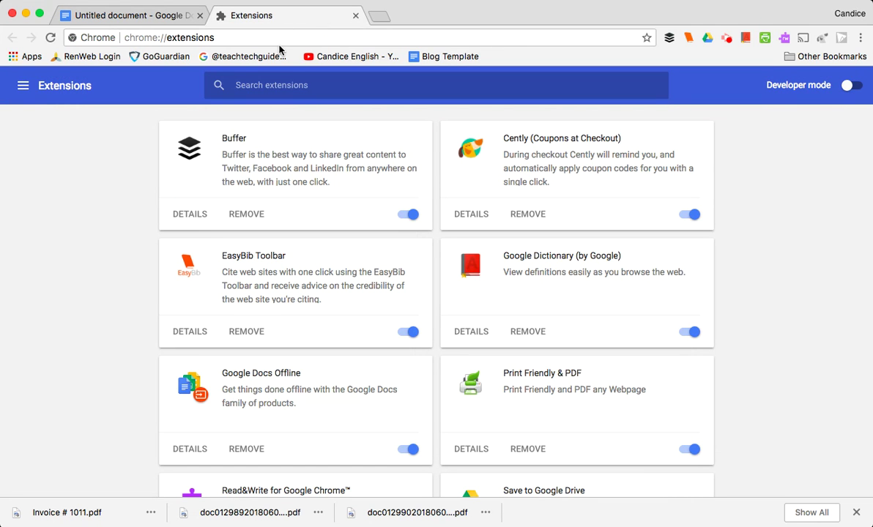
left_click(279, 43)
type("g suite")
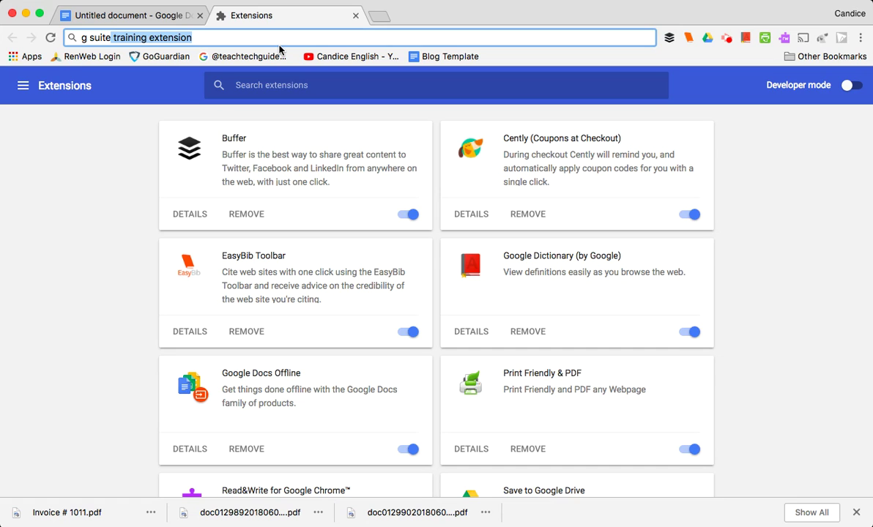
key("Return")
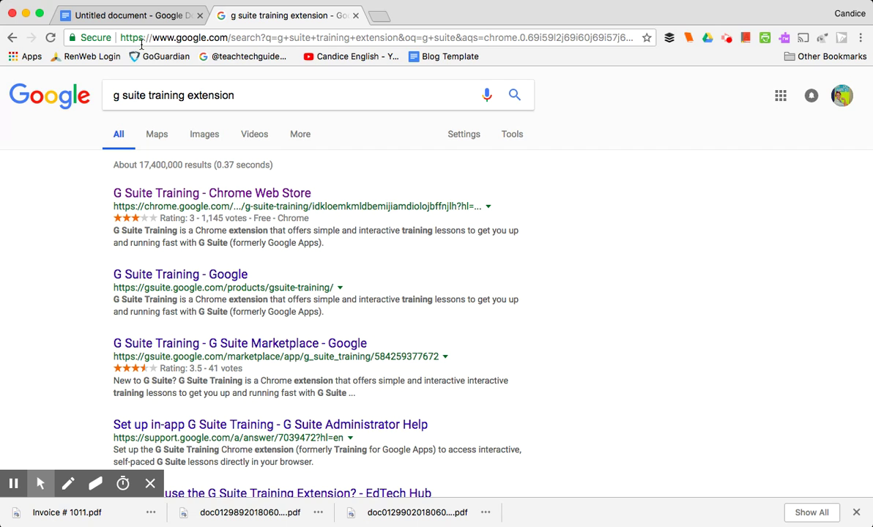
Step: Open the G Suite Training Chrome Web Store listing and add the extension to Chrome
left_click(167, 193)
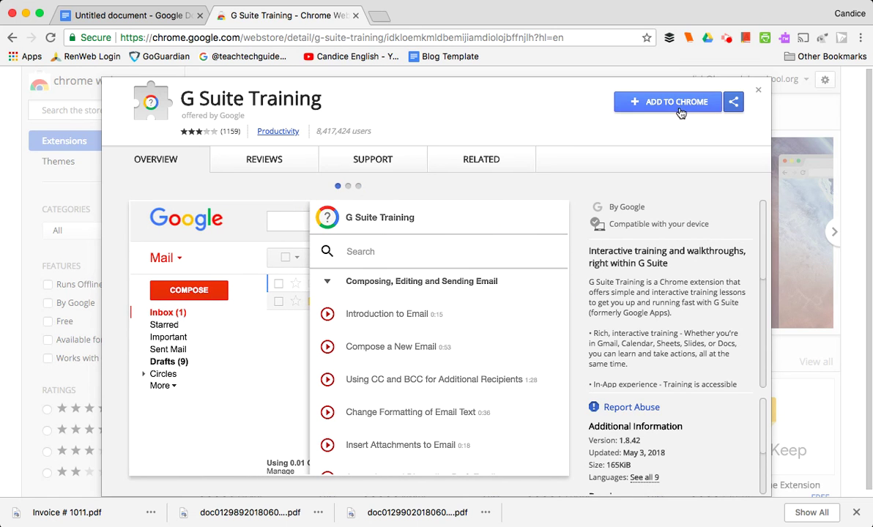
left_click(671, 107)
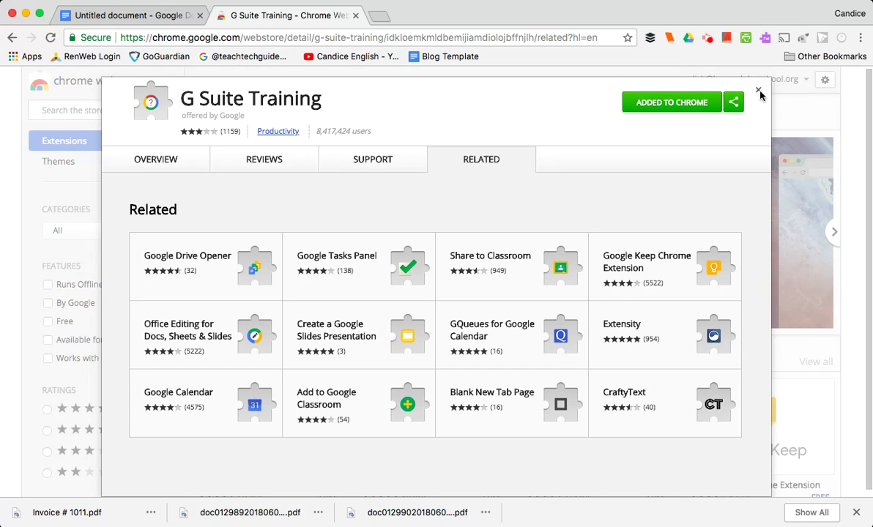
Step: Reload the untitled document, dismiss the What's New promo, and end the version-naming lesson
left_click(166, 17)
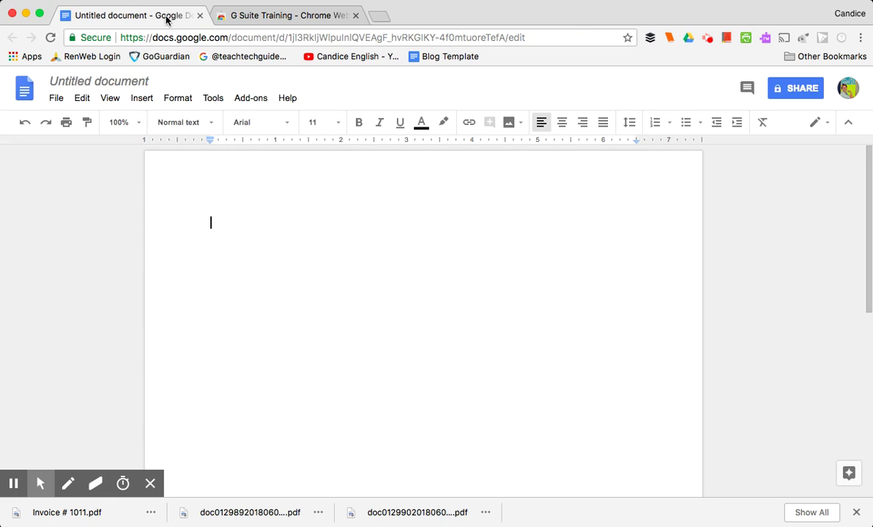
left_click(50, 39)
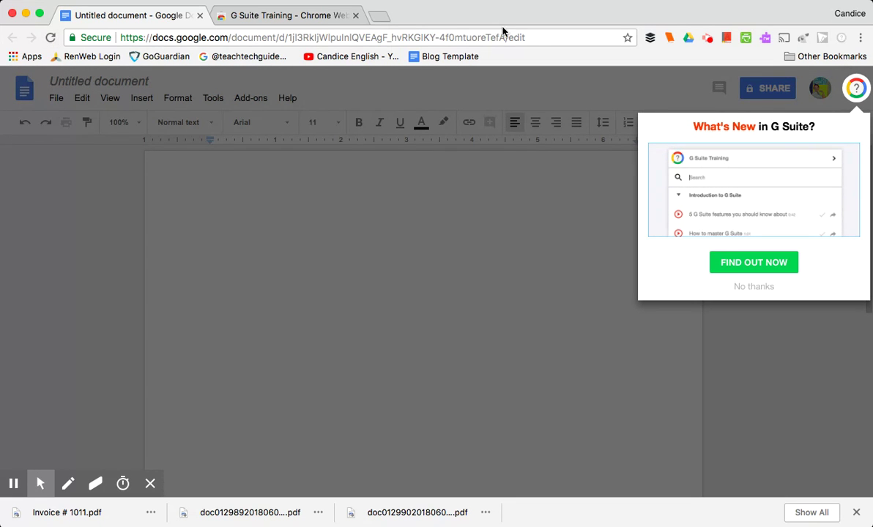
left_click(768, 261)
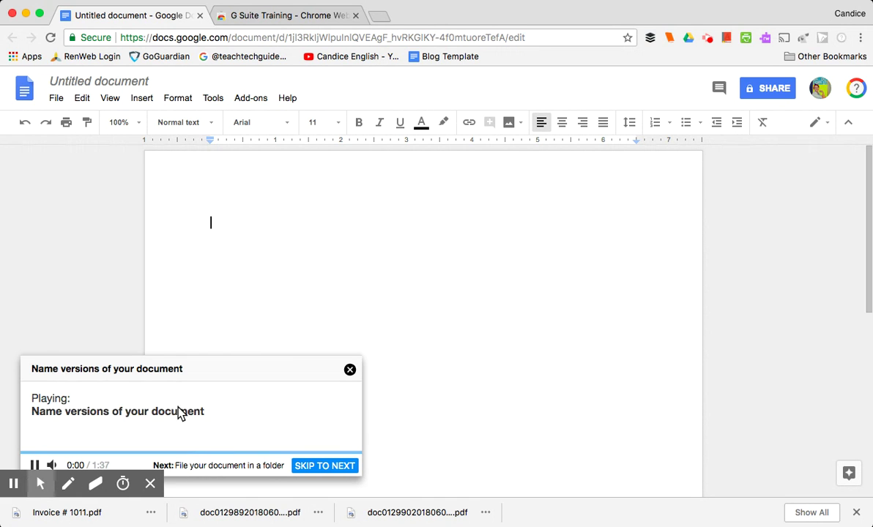
left_click(34, 465)
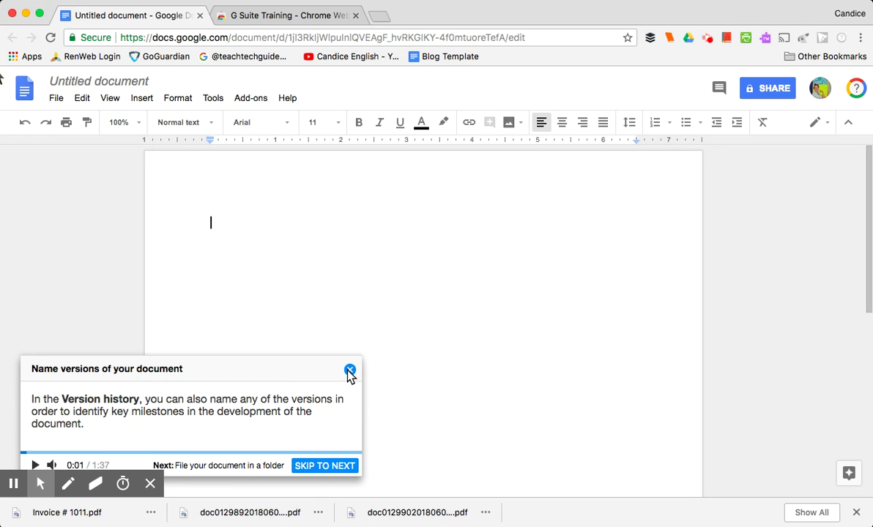
left_click(349, 371)
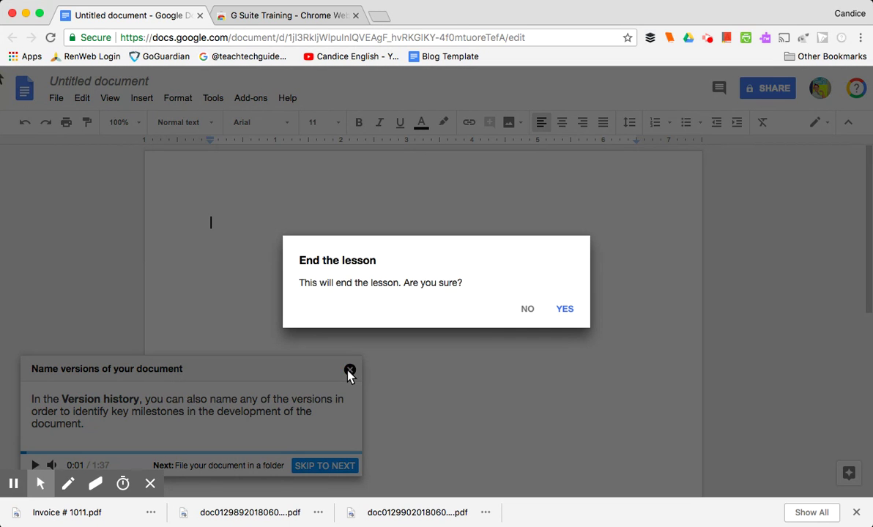
left_click(568, 308)
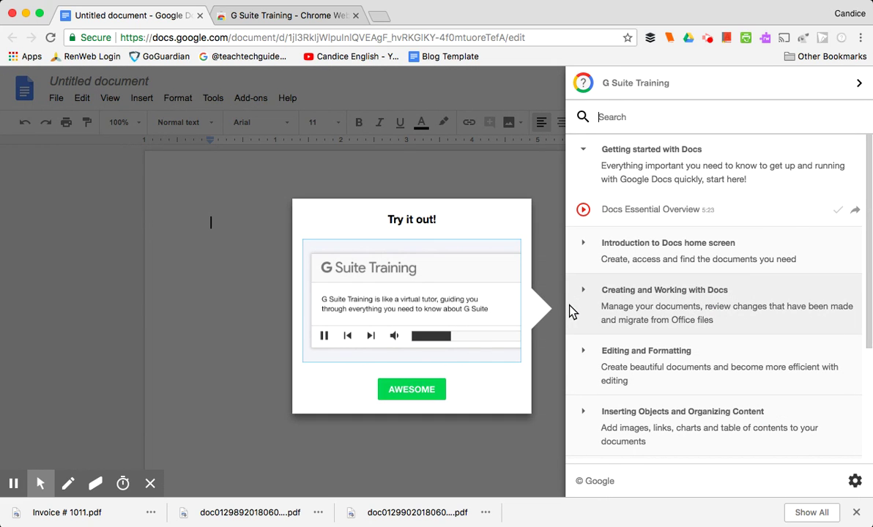
Step: Dismiss the Try it out! tip and reopen the G Suite Training panel, scrolling to Additional Features
left_click(420, 390)
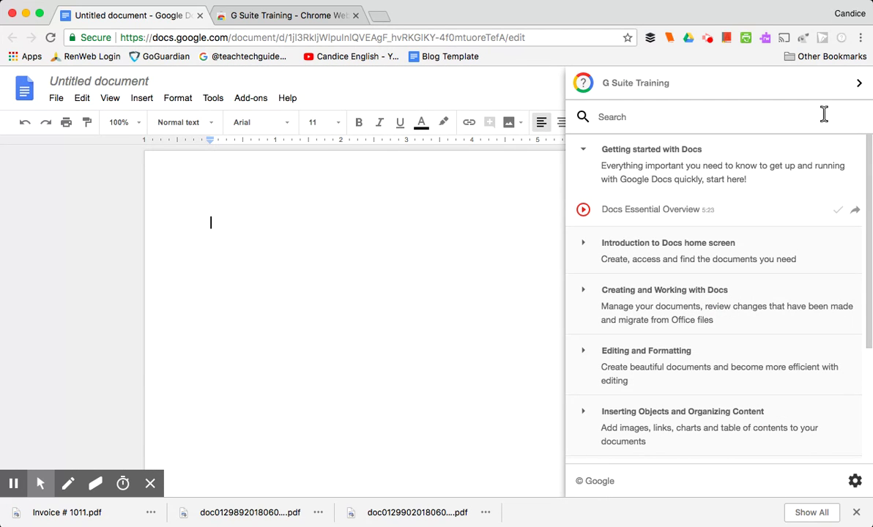
left_click(860, 84)
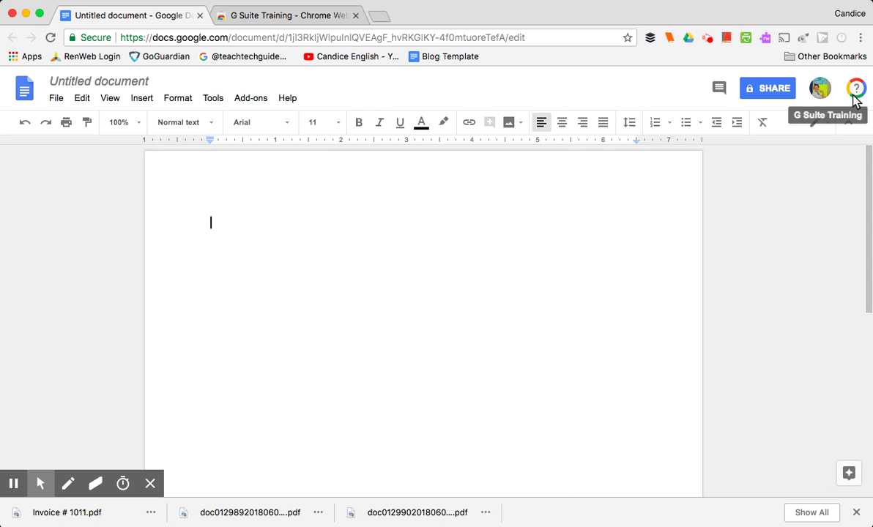
left_click(857, 93)
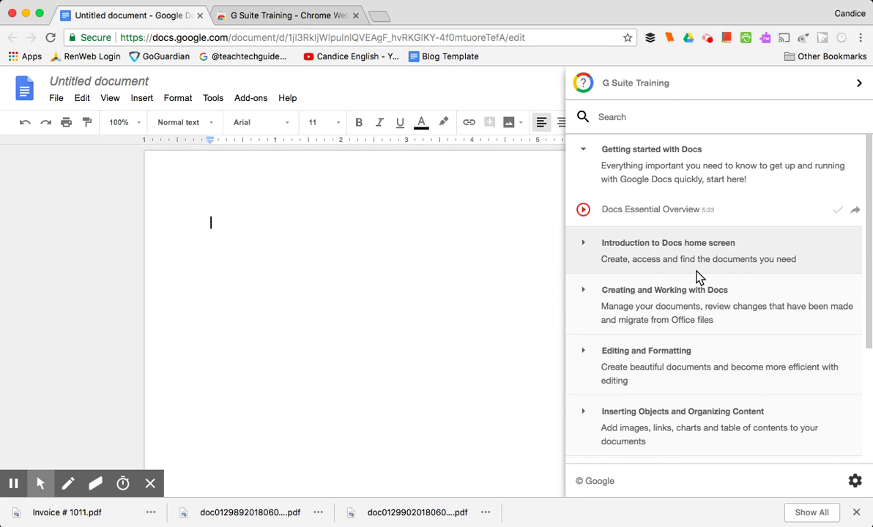
scroll(697, 277, "down", 1)
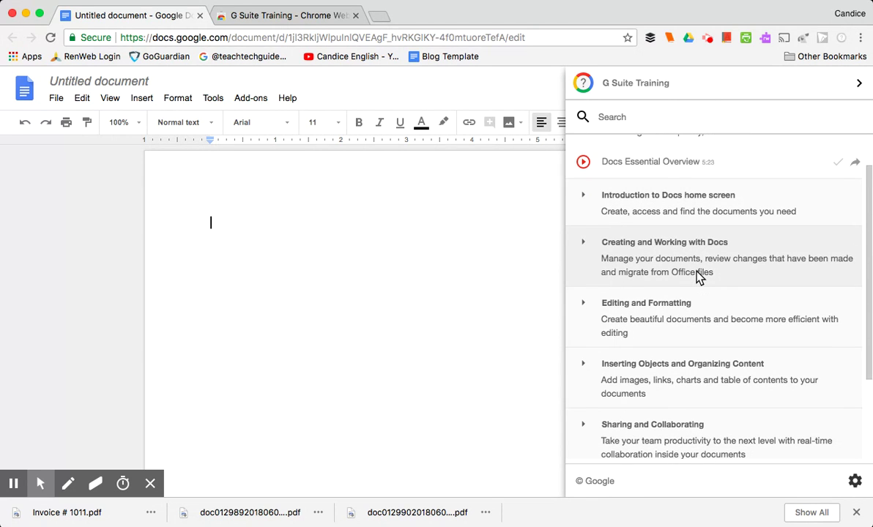
scroll(687, 325, "down", 3)
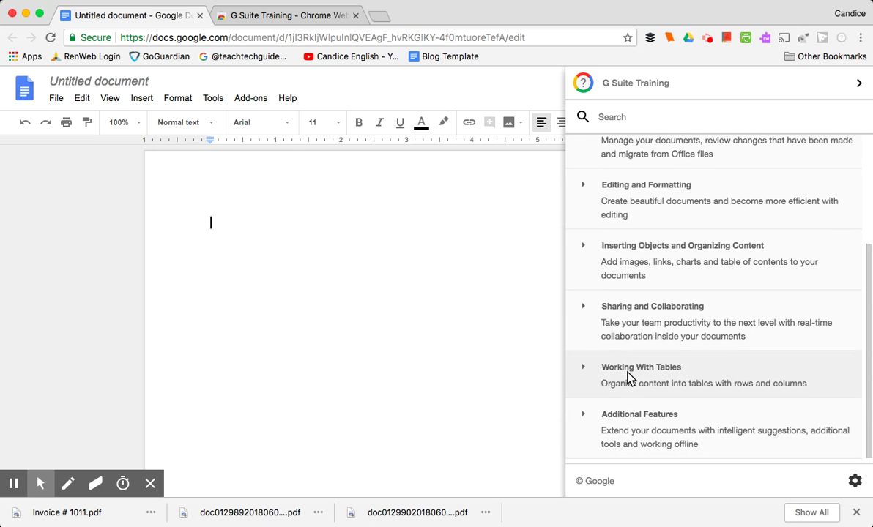
Step: Expand and scroll through the Sharing and Collaborating lessons, then close the training panel
left_click(584, 307)
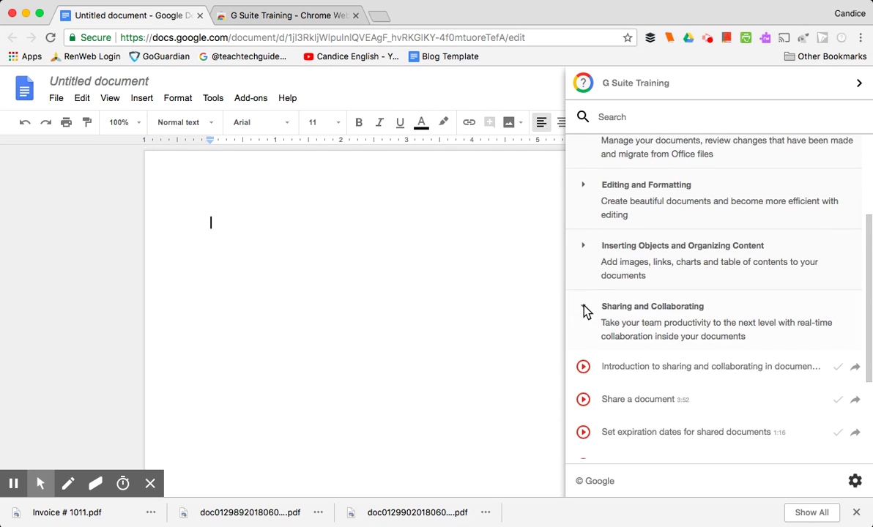
scroll(669, 320, "down", 4)
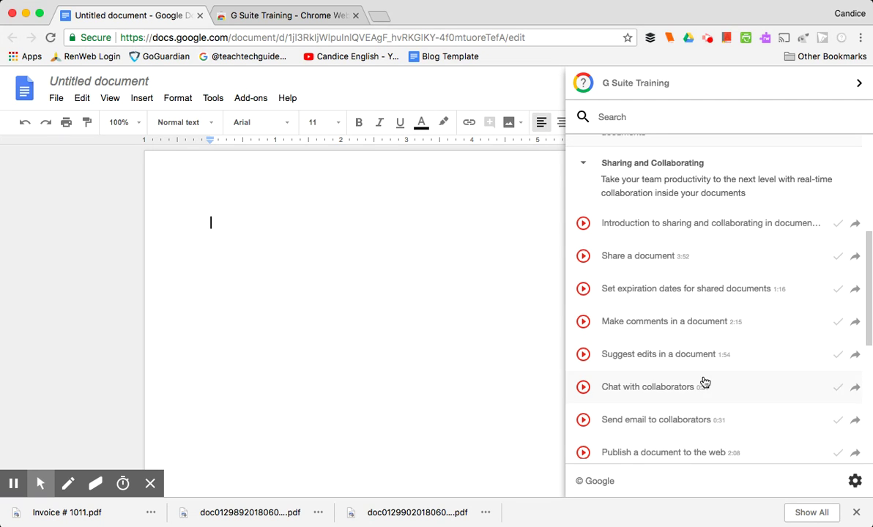
scroll(702, 382, "down", 3)
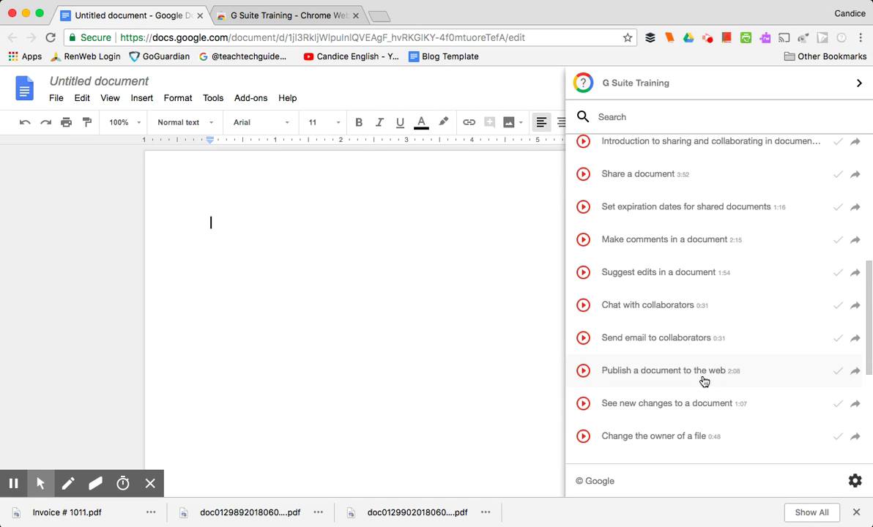
scroll(703, 381, "down", 2)
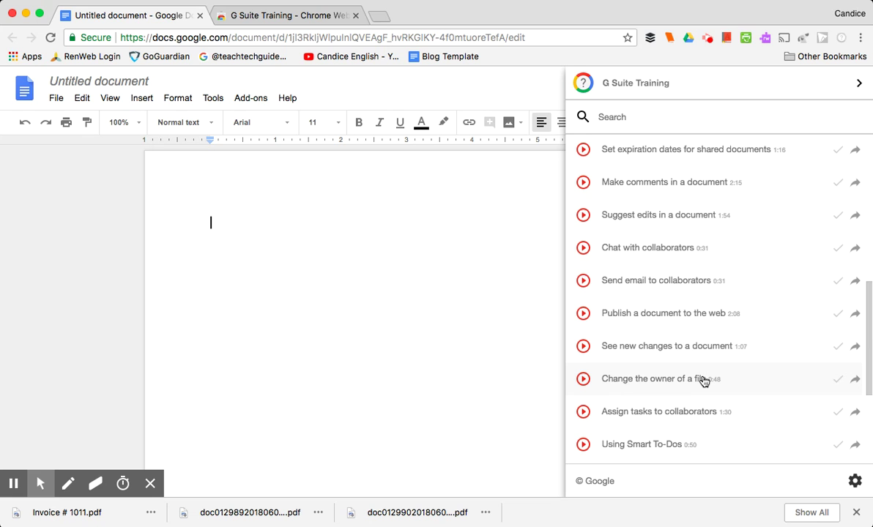
scroll(703, 381, "down", 4)
scroll(703, 381, "up", 6)
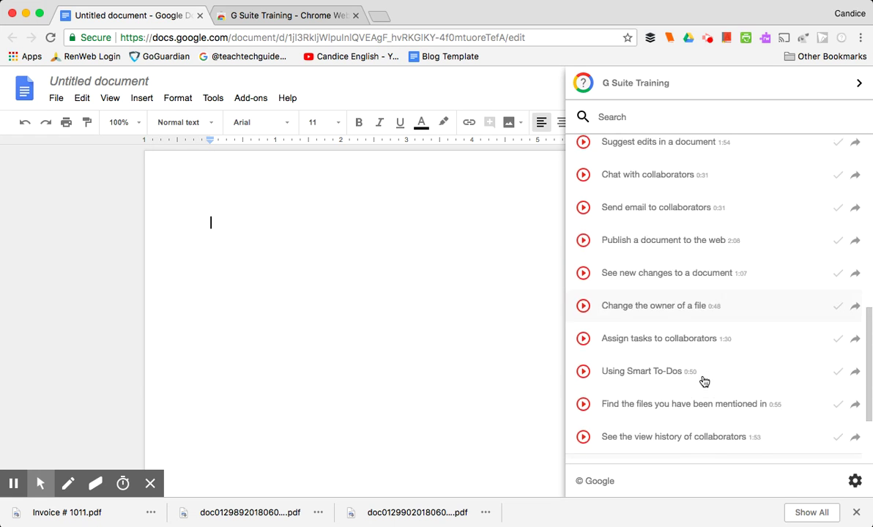
scroll(703, 381, "up", 5)
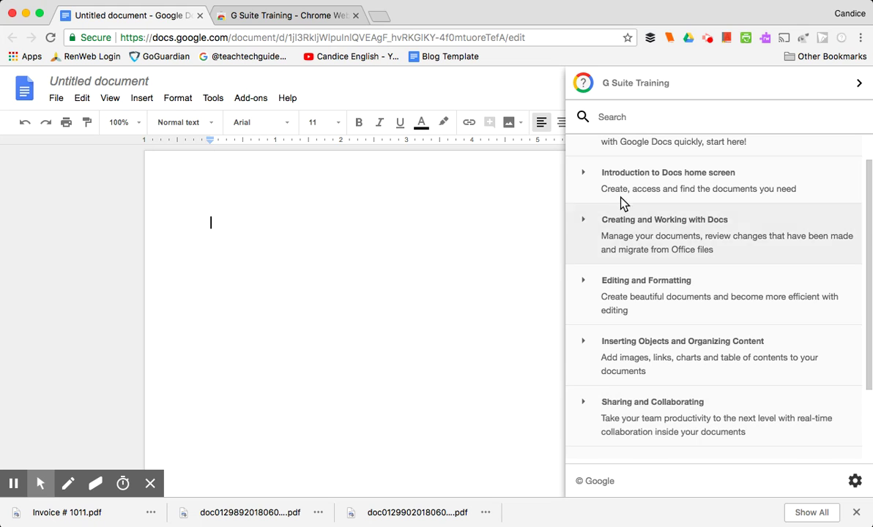
left_click(859, 87)
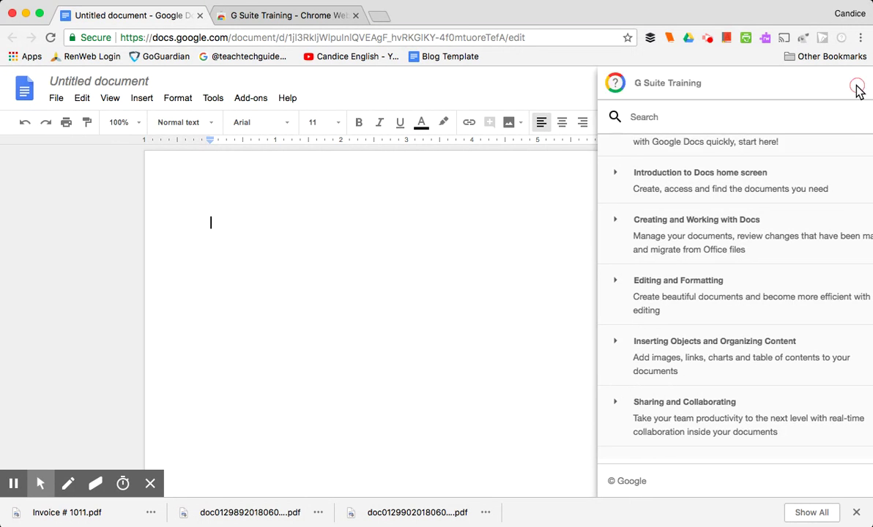